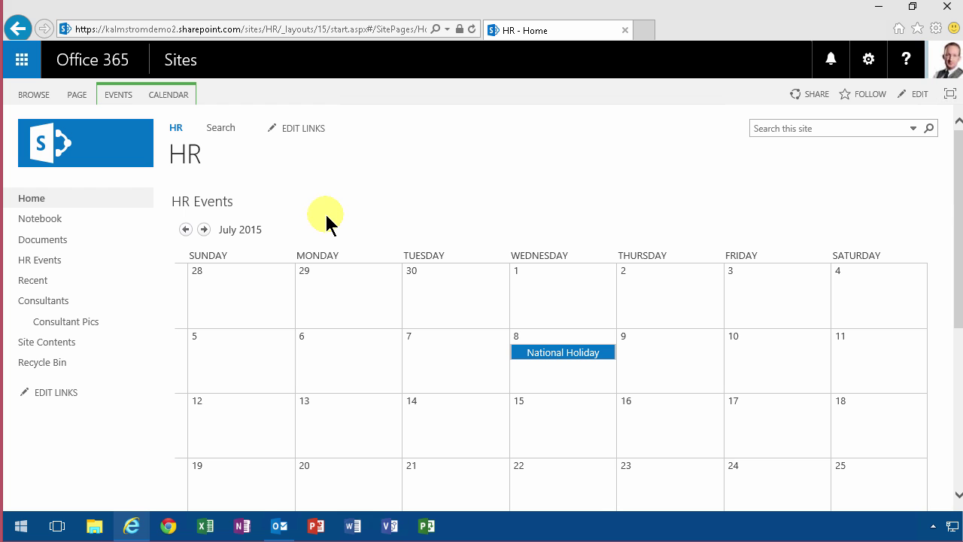
# Step: Start a new event on July 7 in SharePoint, then close the form without saving
pyautogui.doubleClick(472, 358)
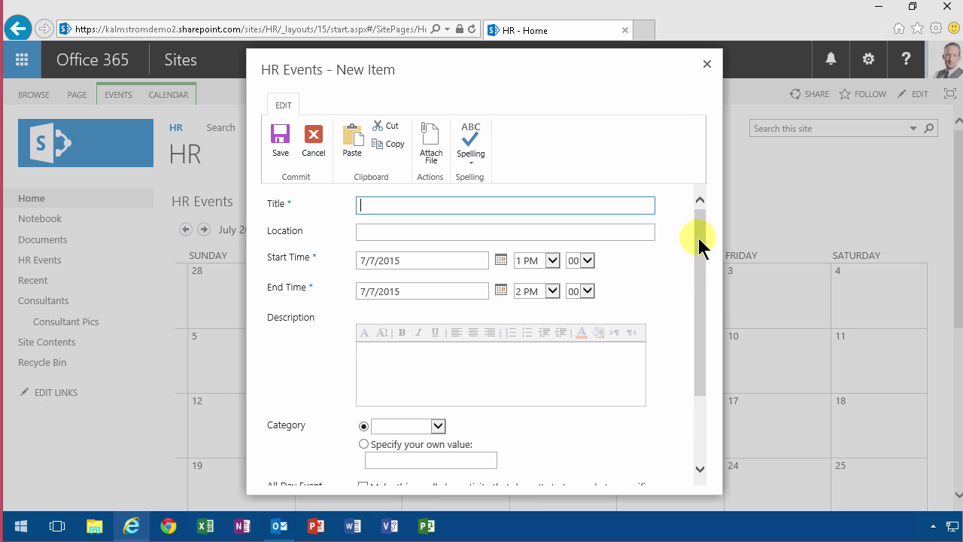
pyautogui.moveTo(698, 238); pyautogui.dragTo(689, 369)
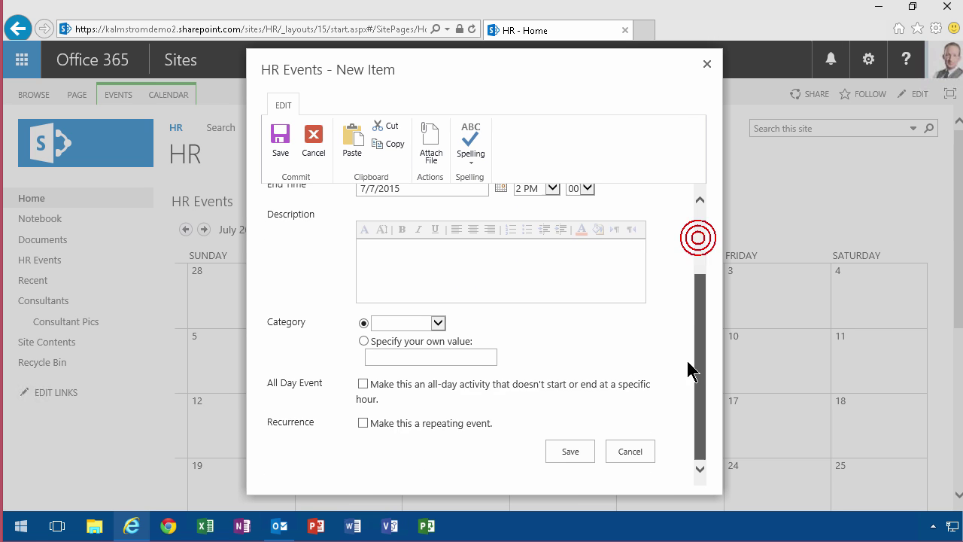
pyautogui.scroll(3, 701, 232)
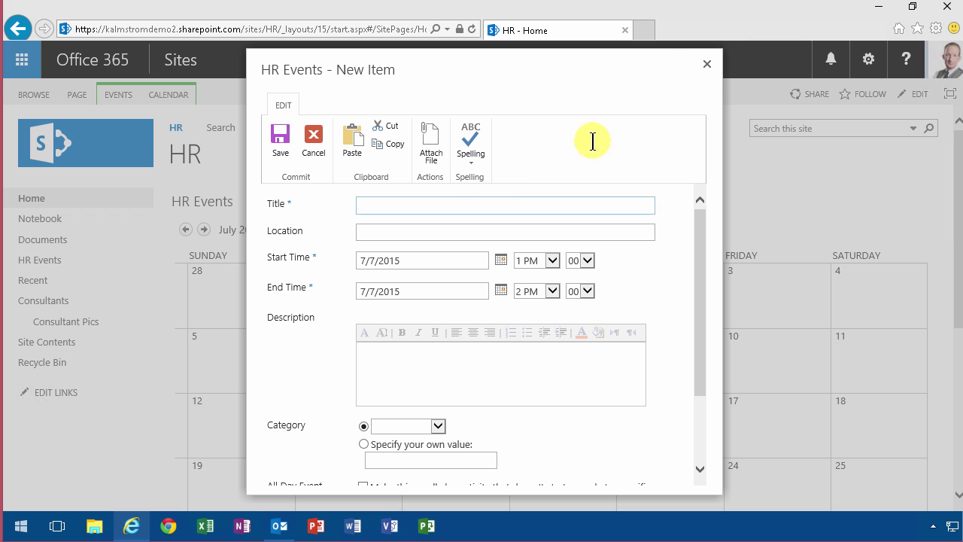
pyautogui.click(713, 67)
pyautogui.click(708, 66)
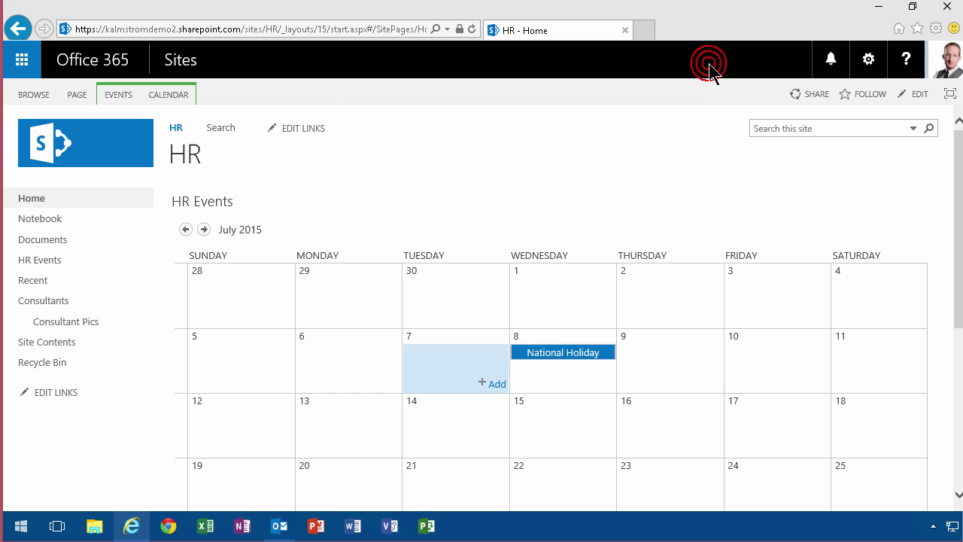
# Step: Connect the HR Events calendar to Outlook and allow the website to launch Outlook
pyautogui.click(162, 96)
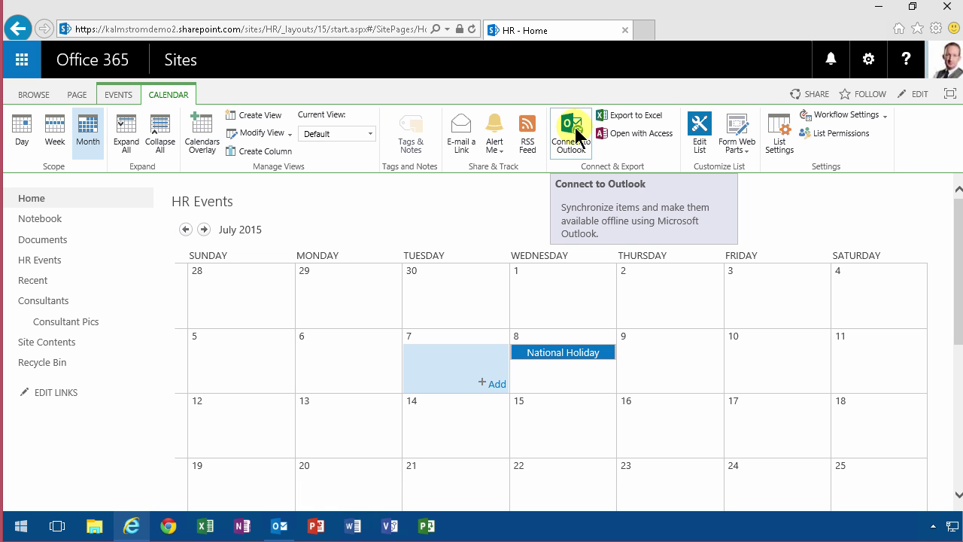
pyautogui.click(575, 127)
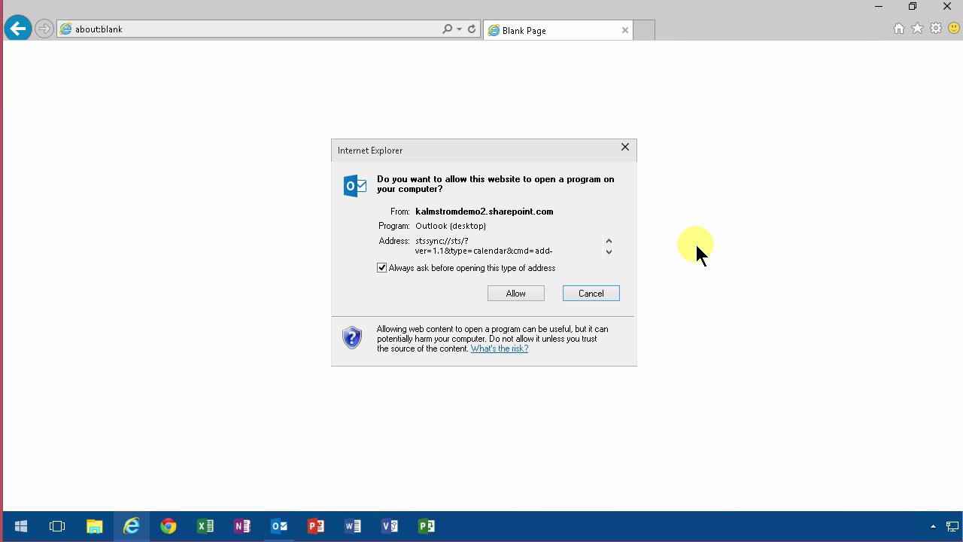
pyautogui.click(518, 292)
# Step: Switch to Outlook and confirm connecting the SharePoint HR - HR Events calendar
pyautogui.click(282, 527)
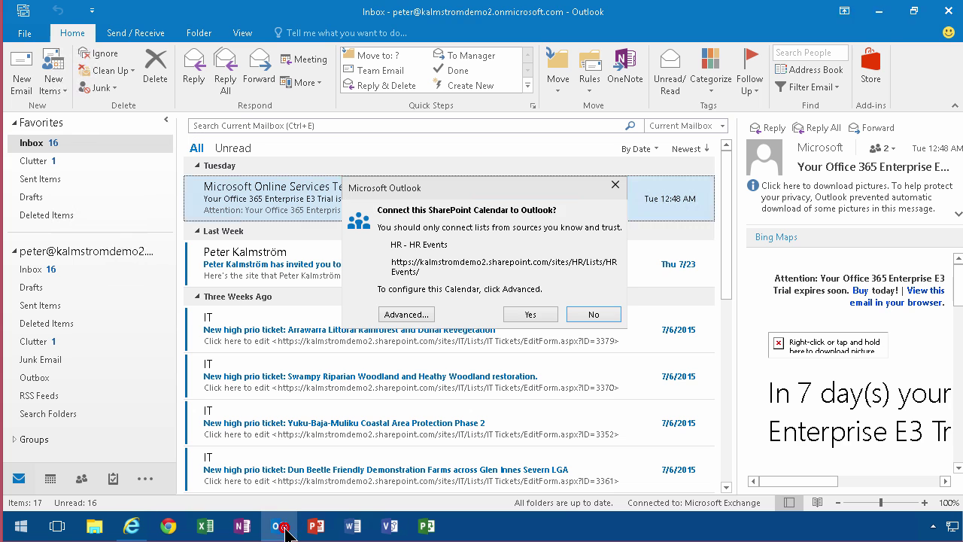
pyautogui.click(527, 316)
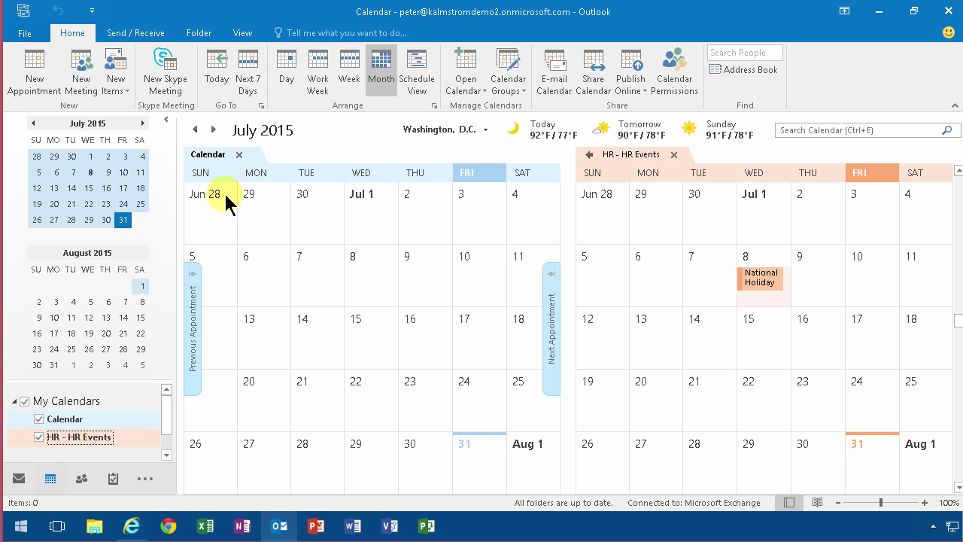
# Step: Hide the personal Calendar and add a 'Salaries paid' event on July 23
pyautogui.click(39, 419)
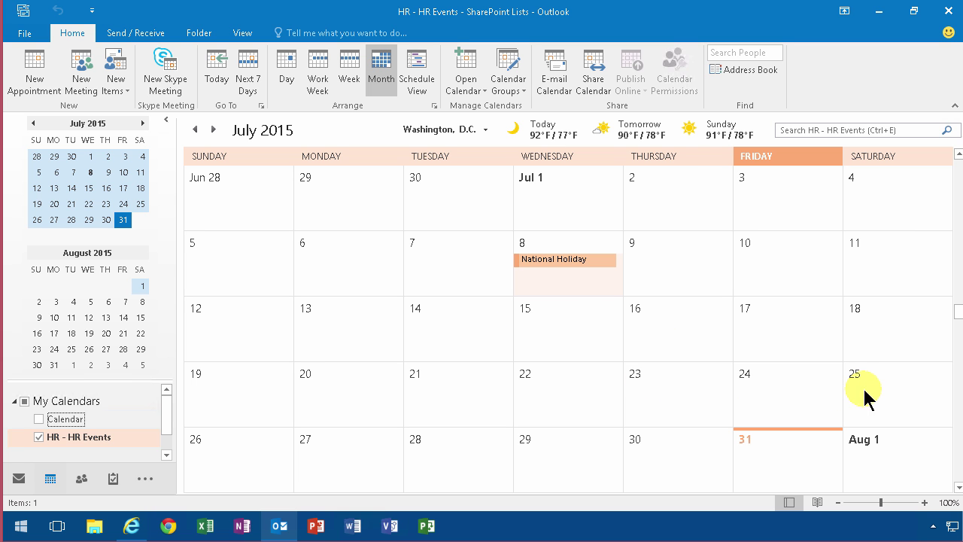
pyautogui.click(660, 389)
pyautogui.write('s')
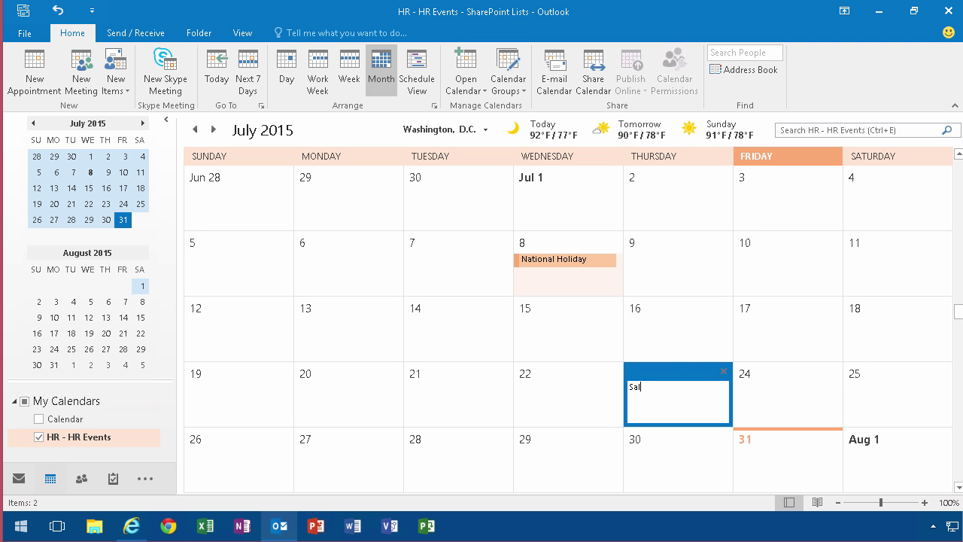
pyautogui.write('alaries paid')
pyautogui.press('Return')
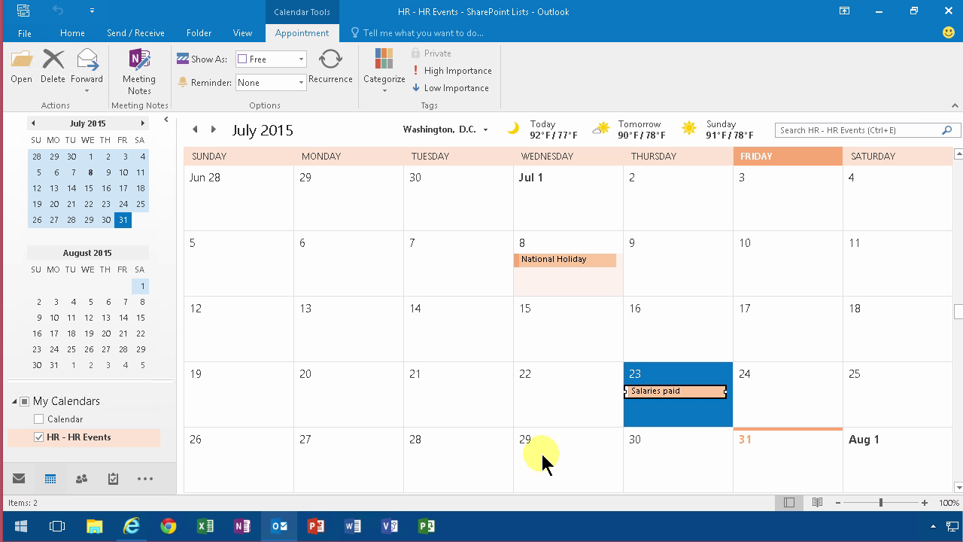
# Step: Add a 'Taxes paid' event on July 29
pyautogui.click(541, 457)
pyautogui.click(539, 452)
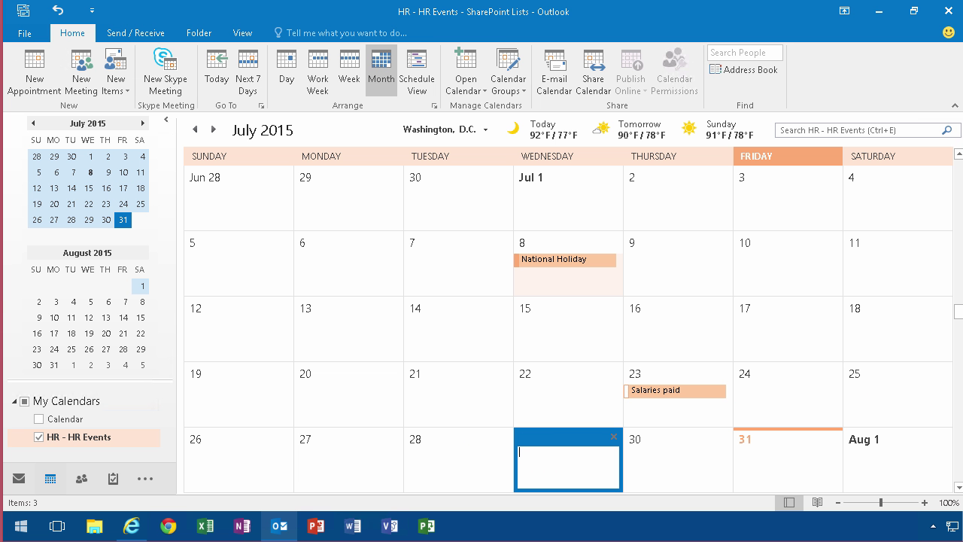
pyautogui.write('Taxes paid')
pyautogui.press('Return')
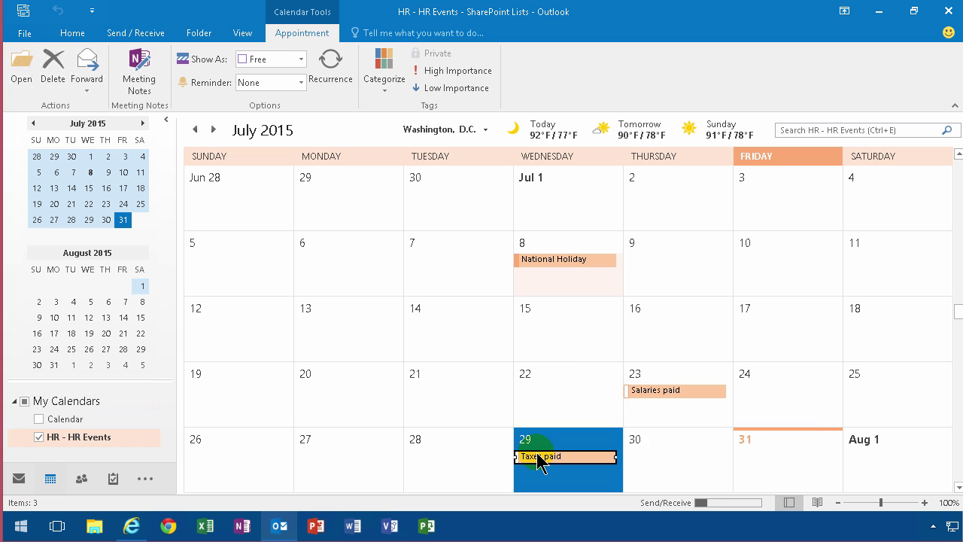
pyautogui.click(559, 358)
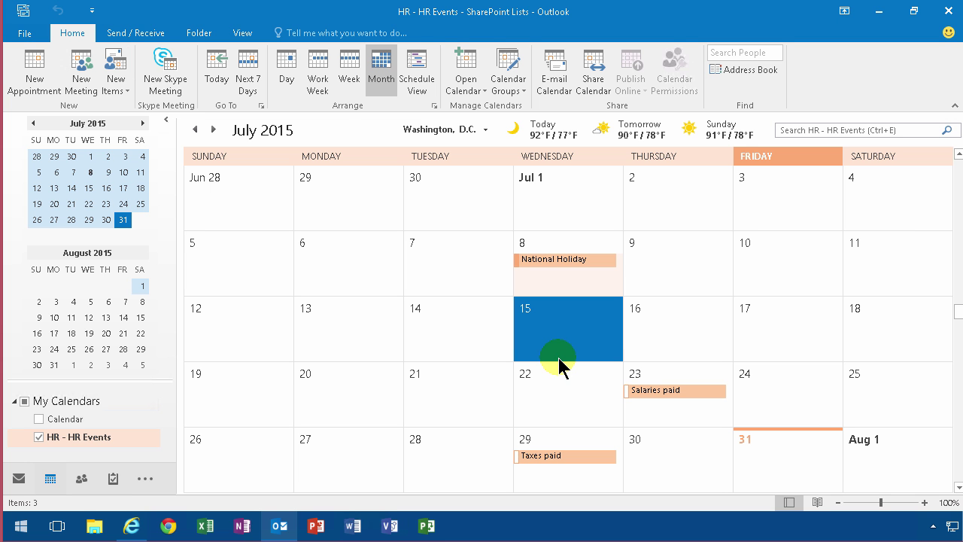
# Step: Copy the July 23 Salaries paid event to July 9
pyautogui.click(649, 392)
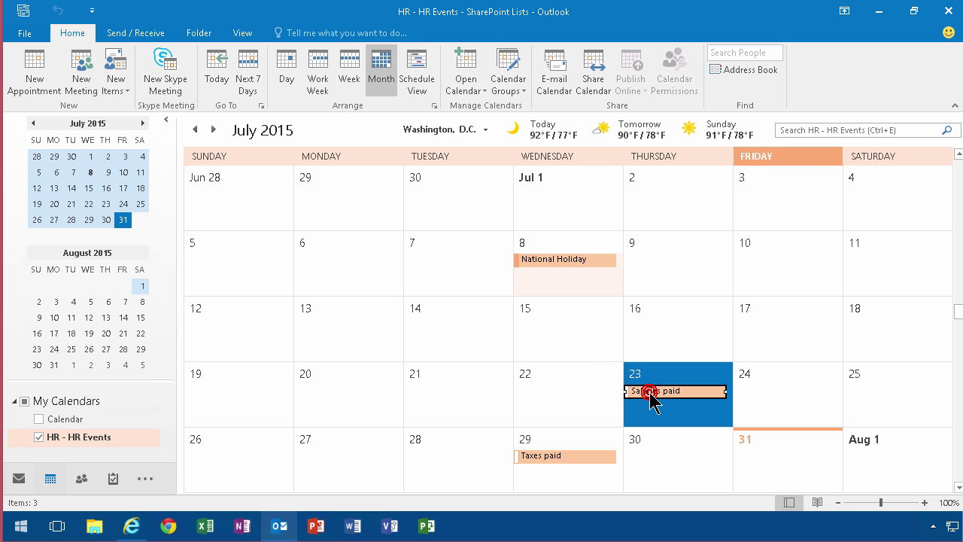
pyautogui.moveTo(651, 399); pyautogui.dragTo(664, 289)
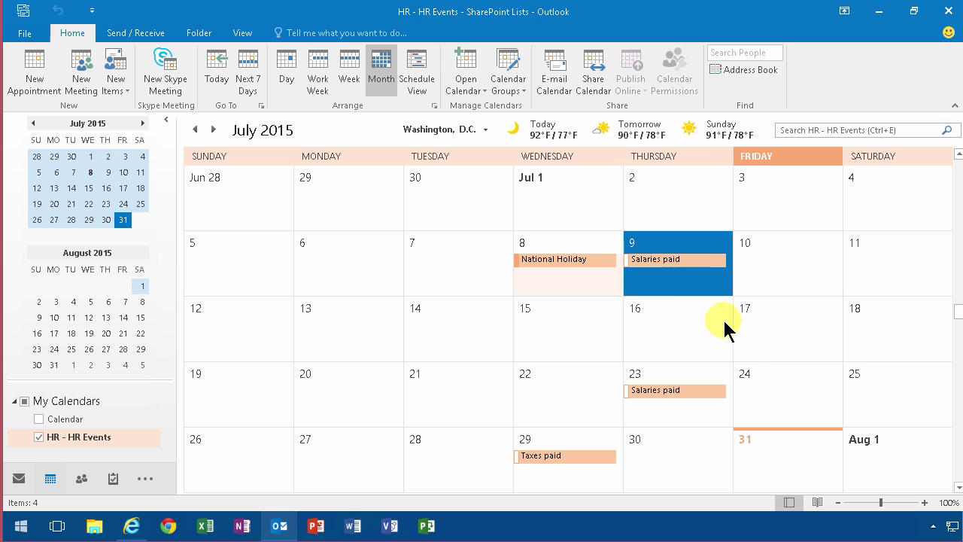
pyautogui.click(674, 266)
pyautogui.moveTo(674, 266)
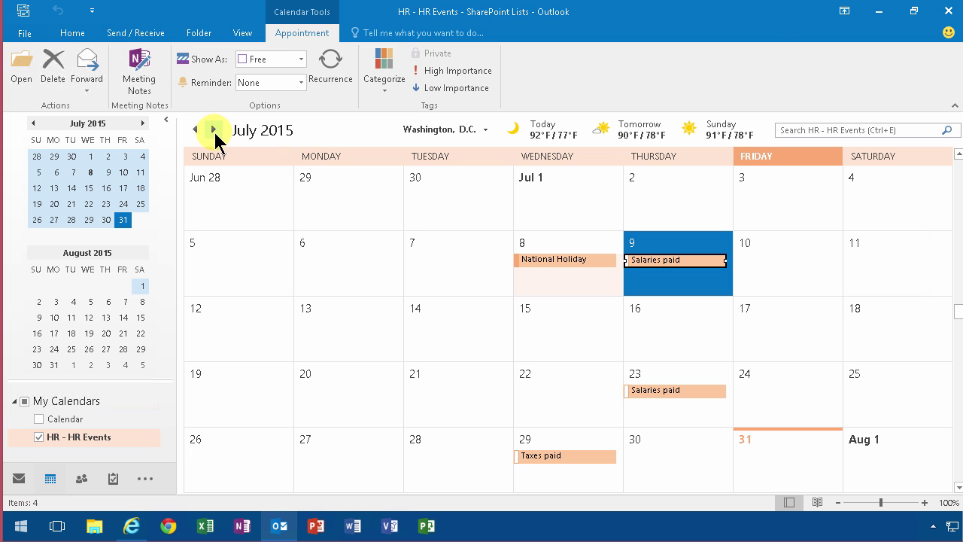
# Step: Place another Salaries paid event on August 20, 2015
pyautogui.click(214, 131)
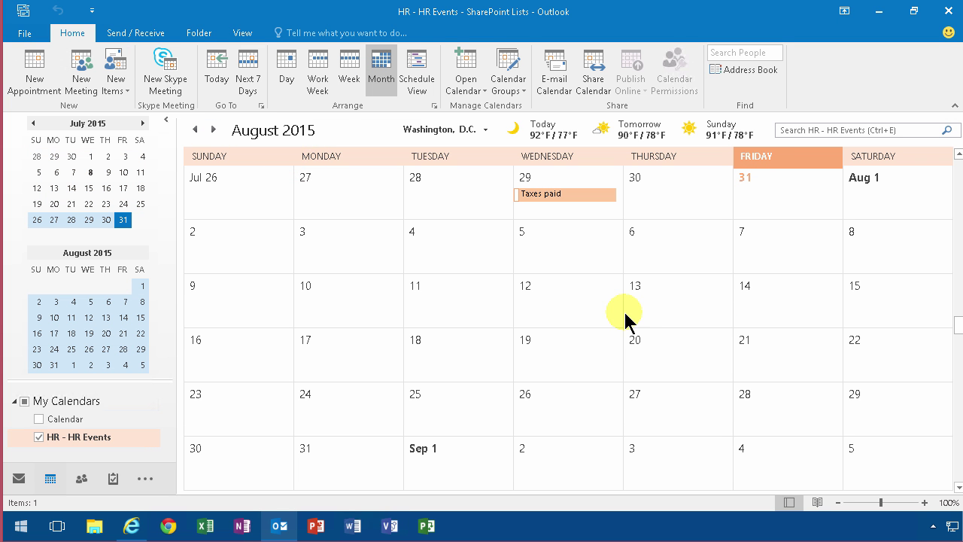
pyautogui.click(655, 353)
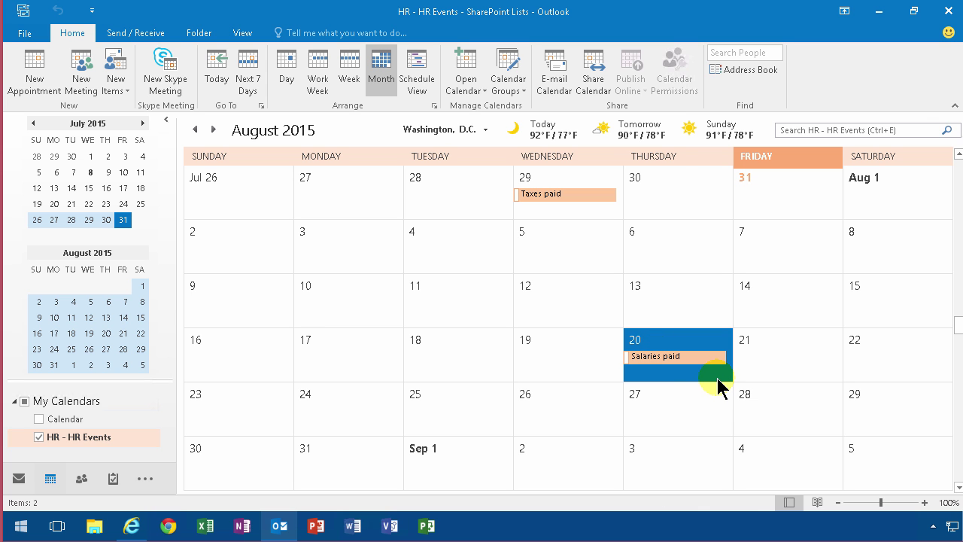
pyautogui.moveTo(674, 366)
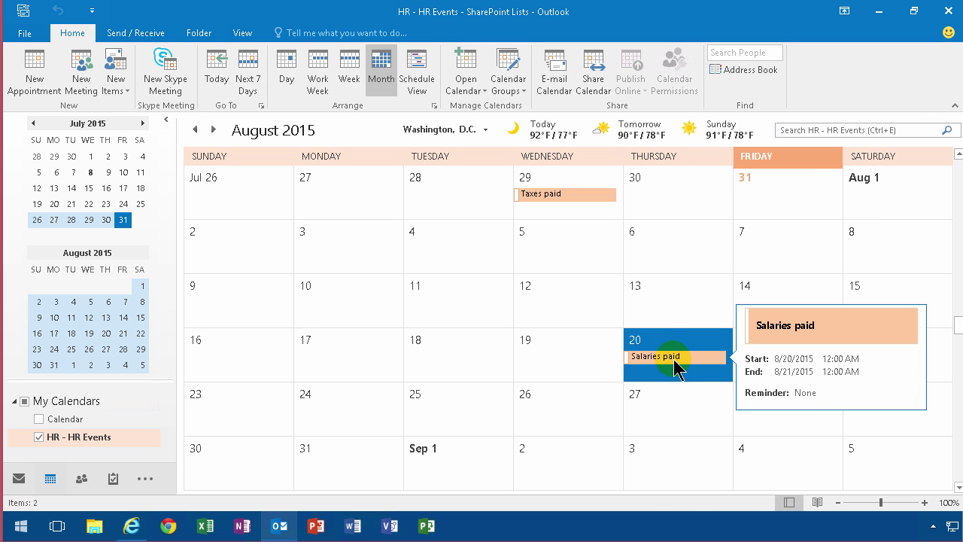
# Step: Give the Taxes paid event the red category, renamed 'Taxes'
pyautogui.rightClick(565, 197)
pyautogui.click(615, 286)
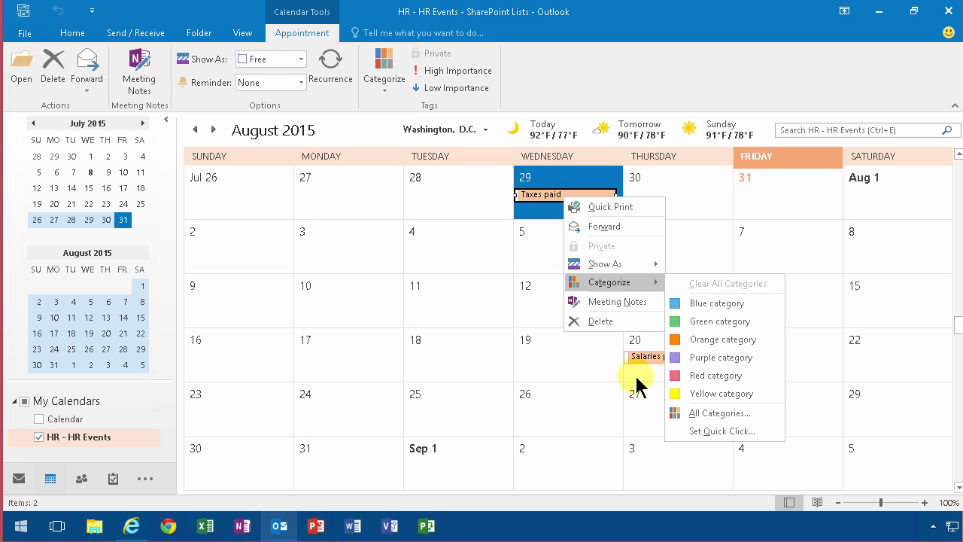
pyautogui.click(723, 373)
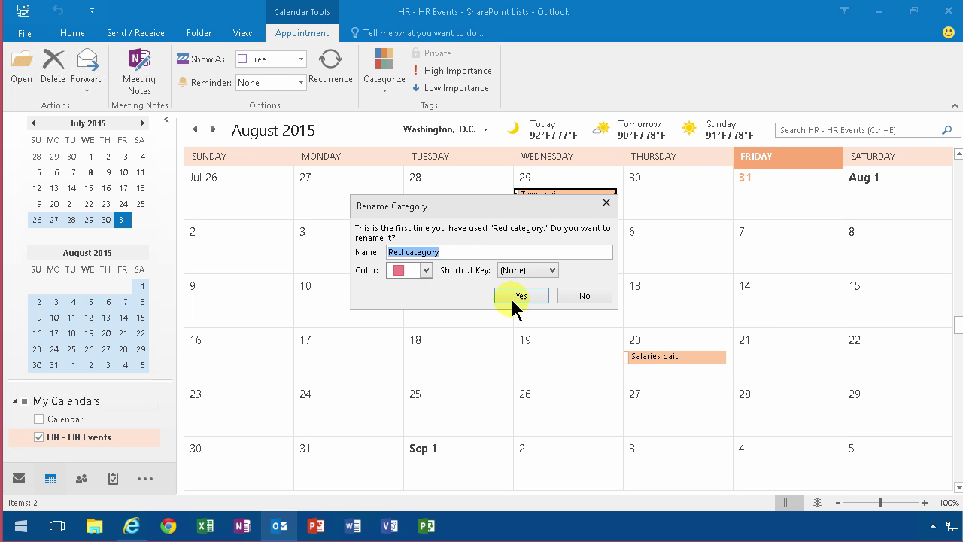
pyautogui.write('Taxes')
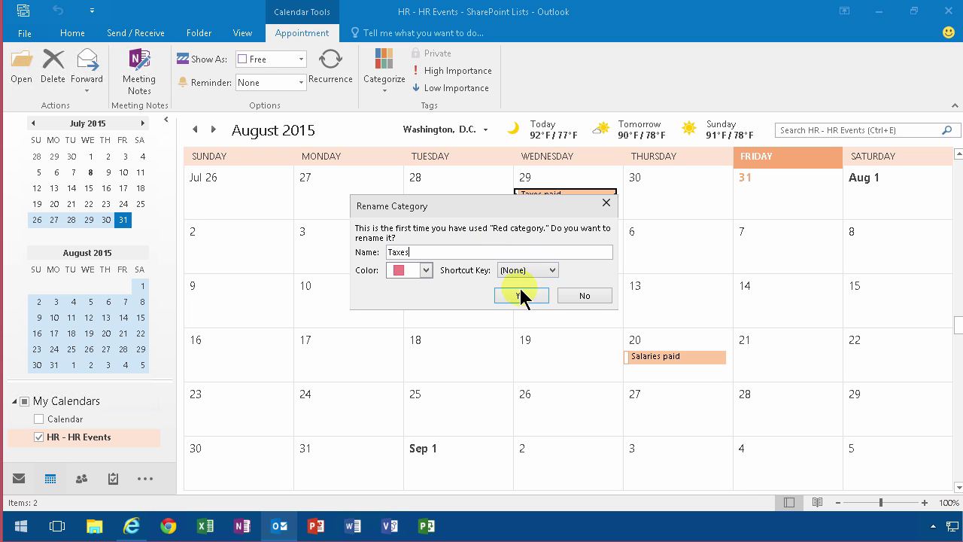
pyautogui.click(521, 295)
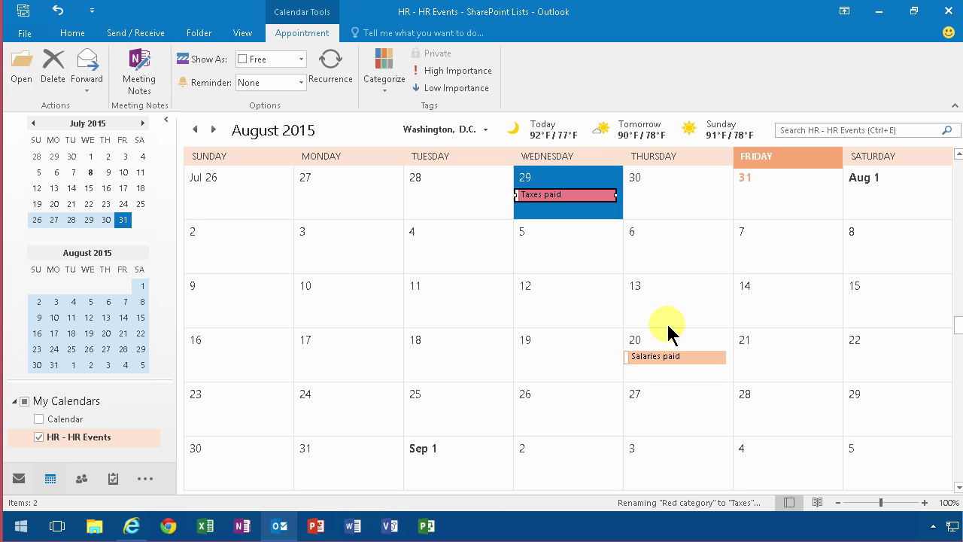
# Step: In July, give the July 9 Salaries paid event the green category, renamed 'Salaries'
pyautogui.click(195, 129)
pyautogui.rightClick(660, 254)
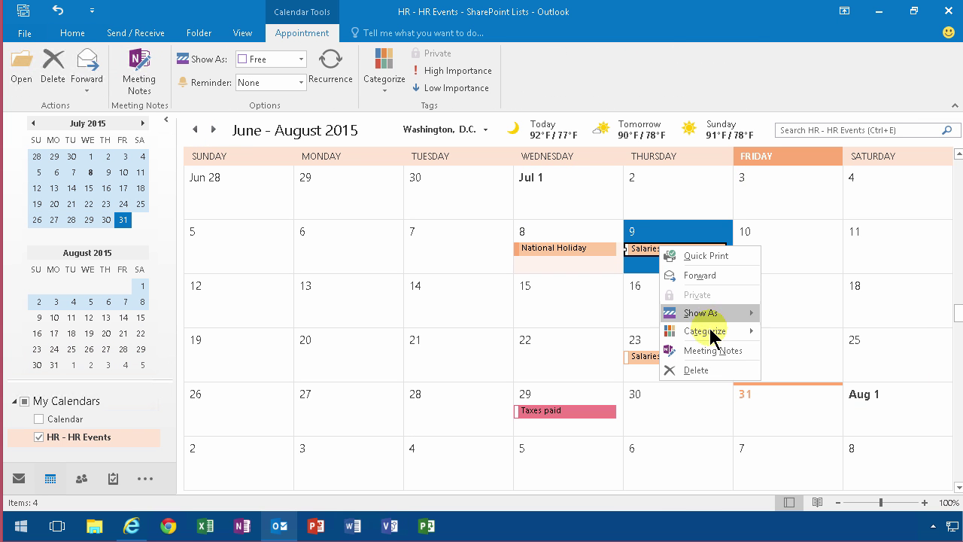
pyautogui.moveTo(713, 335)
pyautogui.click(799, 388)
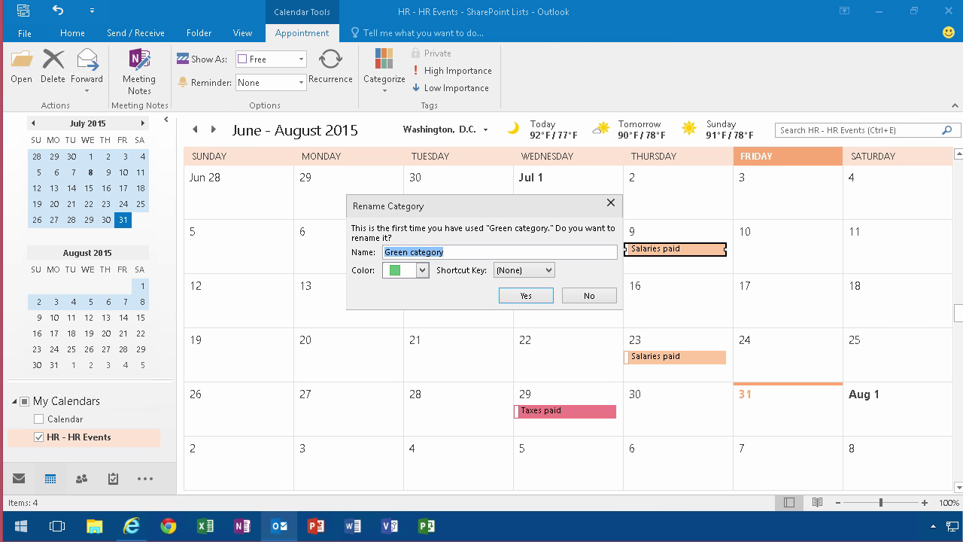
pyautogui.write('Salaries')
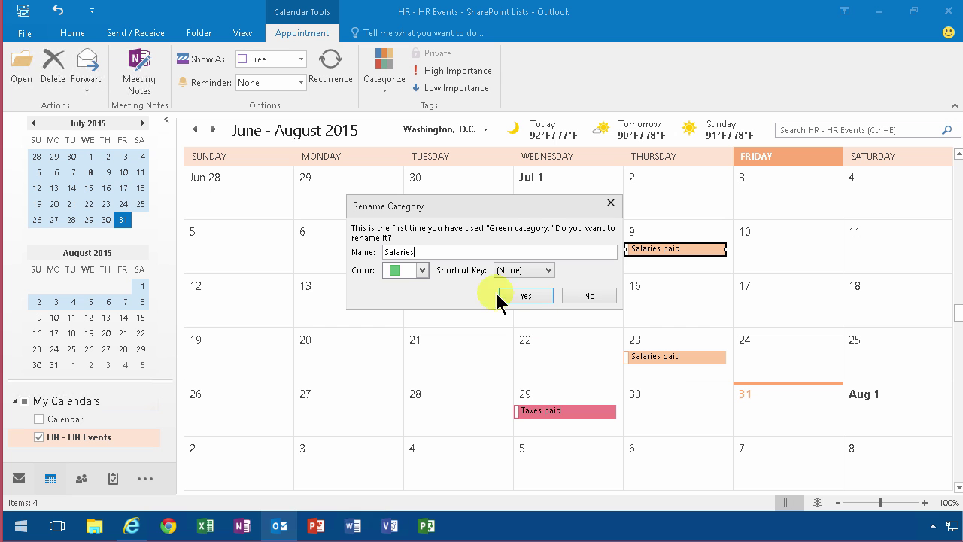
pyautogui.click(524, 296)
# Step: Apply the Salaries category to the July 23 Salaries paid event
pyautogui.click(678, 357)
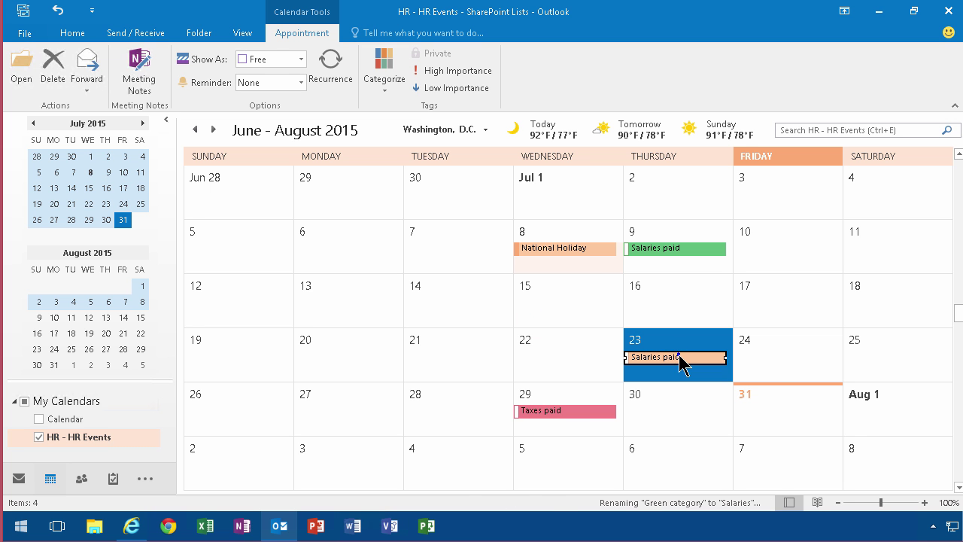
pyautogui.rightClick(674, 352)
pyautogui.moveTo(742, 442)
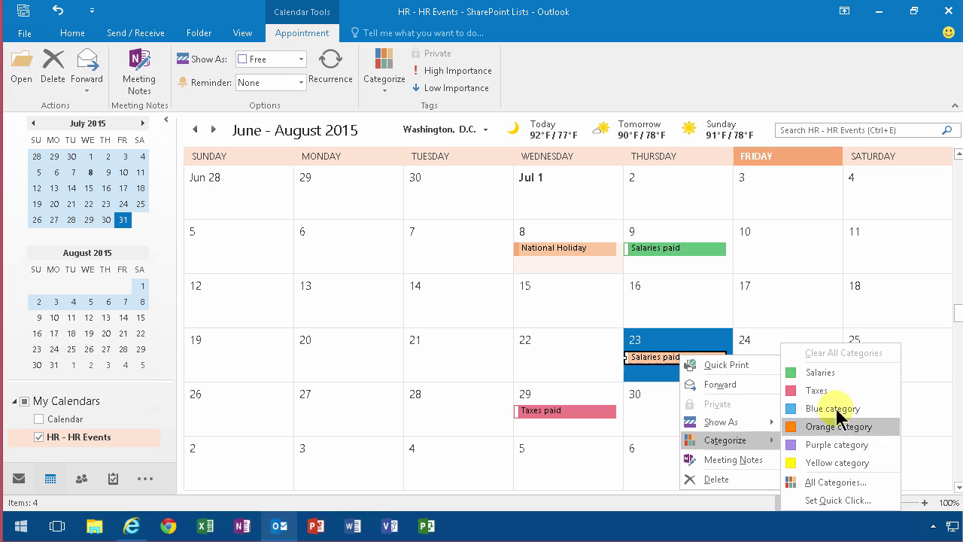
pyautogui.click(817, 371)
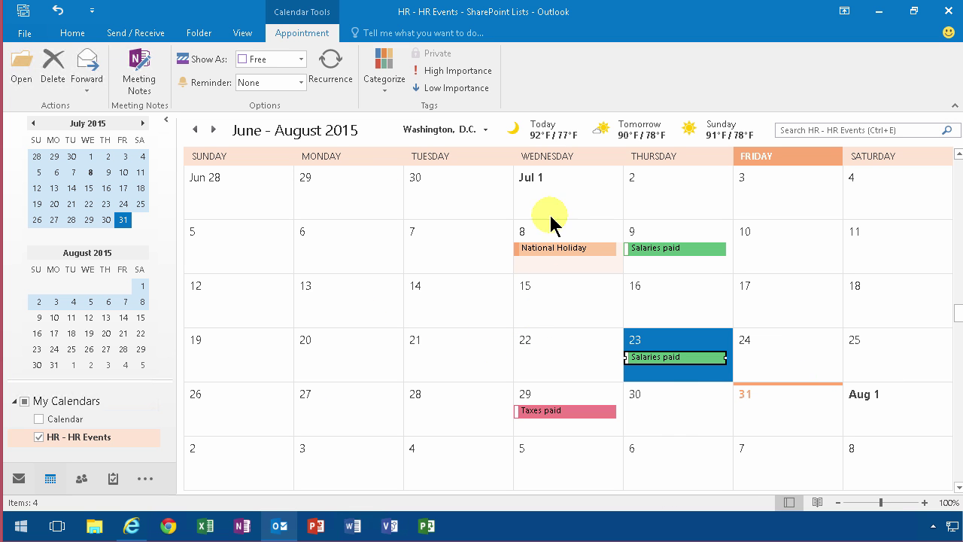
# Step: Switch to the SharePoint HR page and scroll to the July 2015 HR Events calendar
pyautogui.click(132, 525)
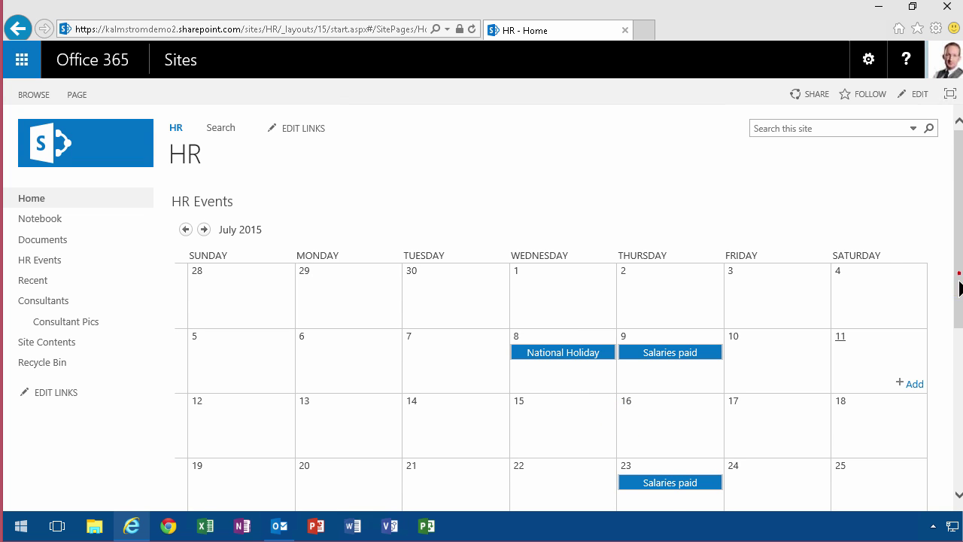
pyautogui.moveTo(960, 288); pyautogui.dragTo(957, 341)
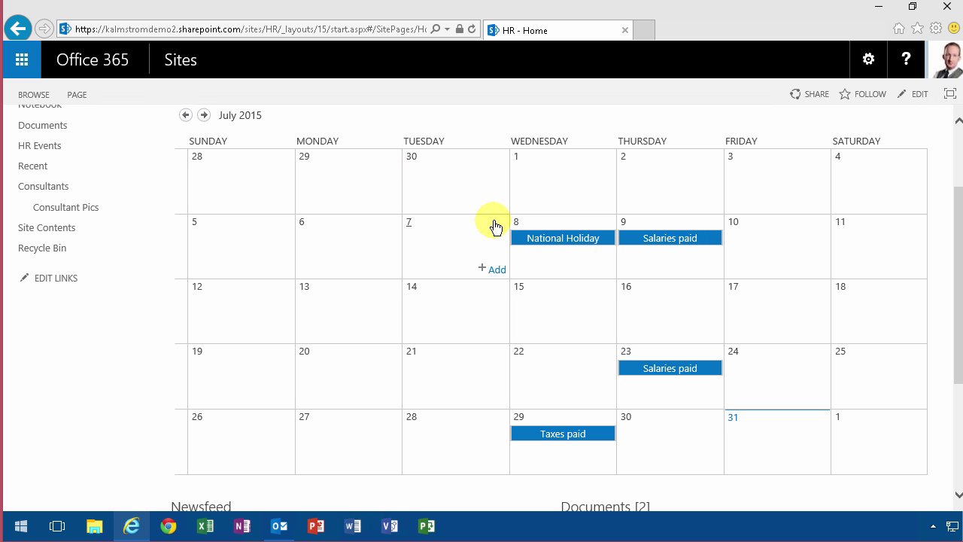
pyautogui.scroll(3, 406, 478)
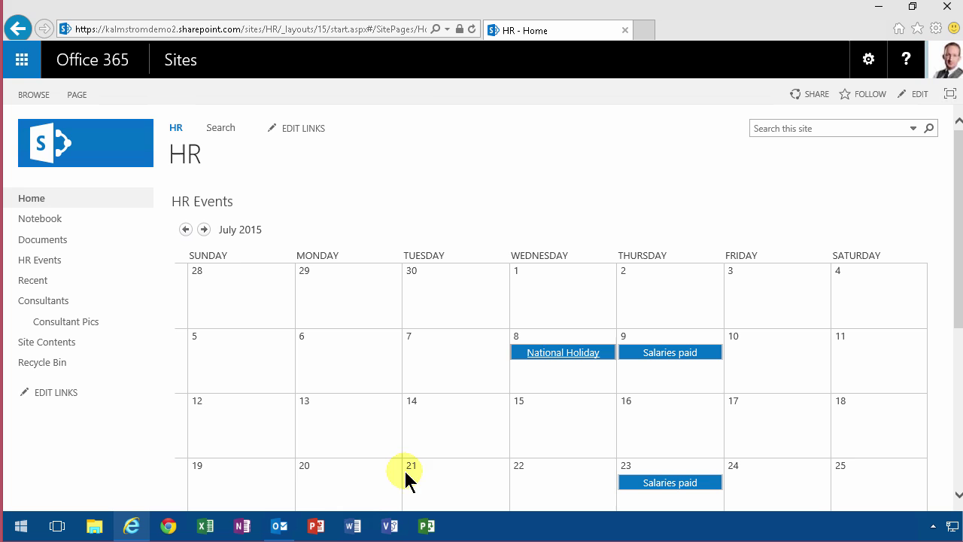
# Step: Show the personal Calendar beside HR Events and copy National Holiday onto its July 8
pyautogui.click(279, 525)
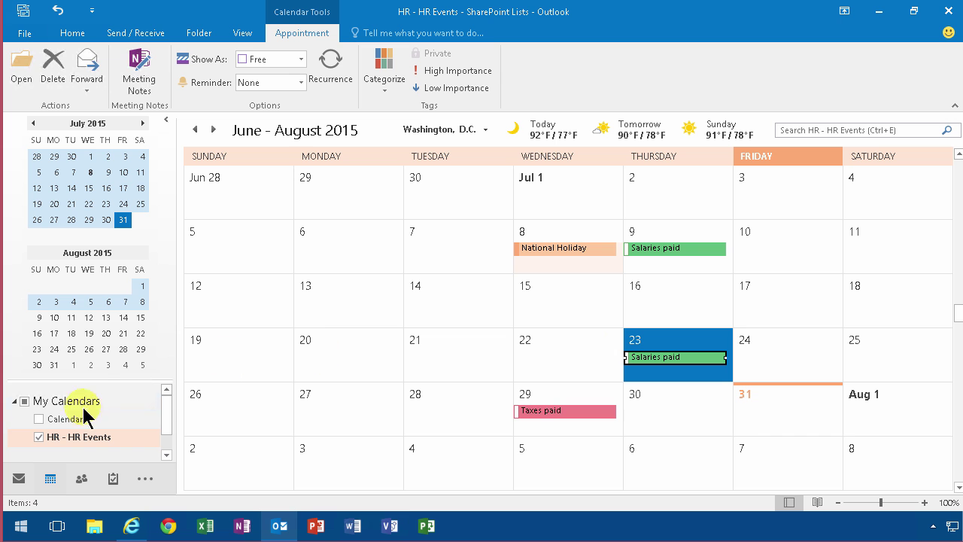
pyautogui.click(38, 418)
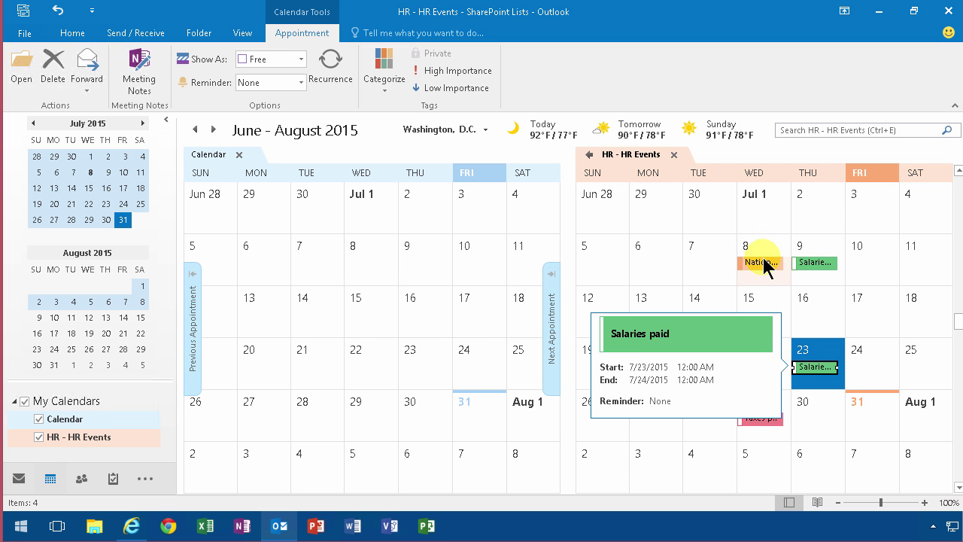
pyautogui.moveTo(764, 265); pyautogui.dragTo(384, 268)
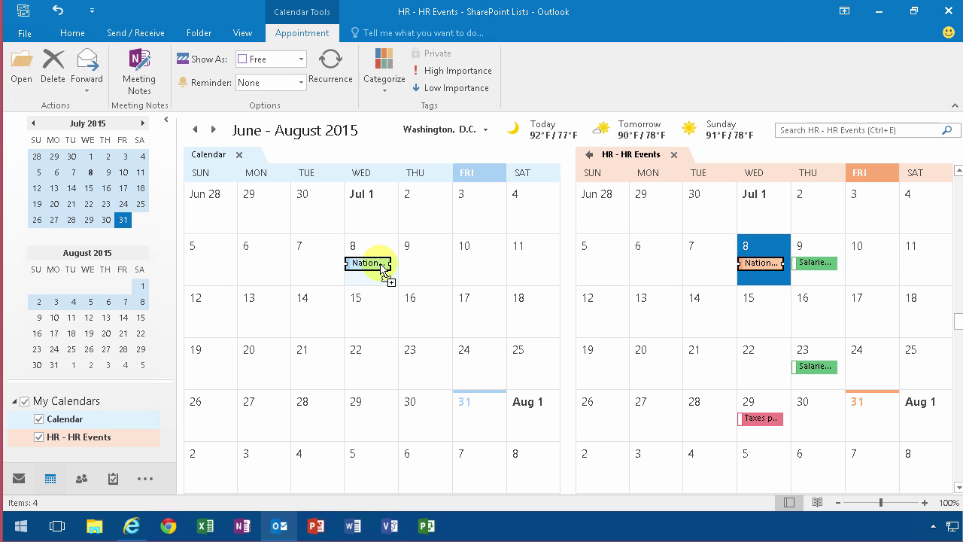
pyautogui.moveTo(384, 268); pyautogui.dragTo(383, 269)
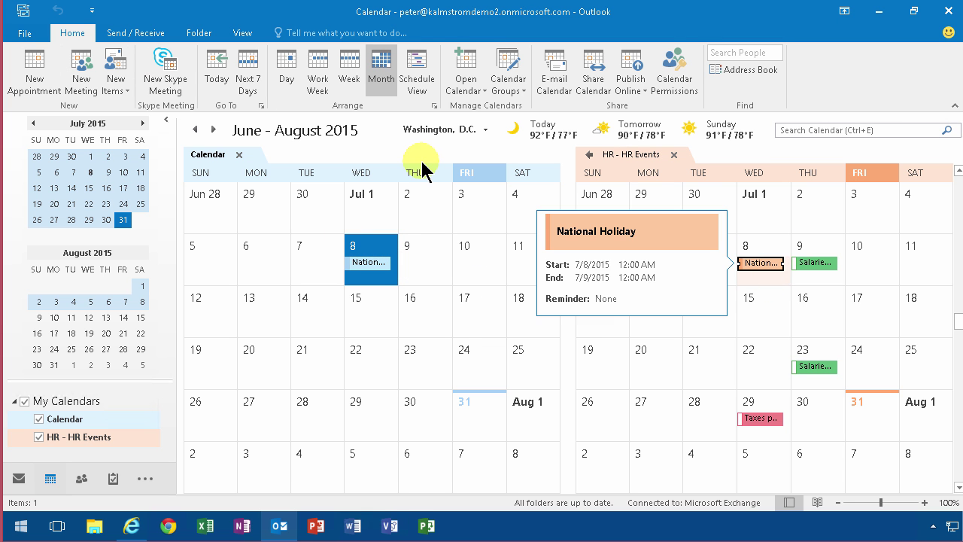
# Step: Overlay HR Events on the personal Calendar and view the July 6–10 work week
pyautogui.click(589, 156)
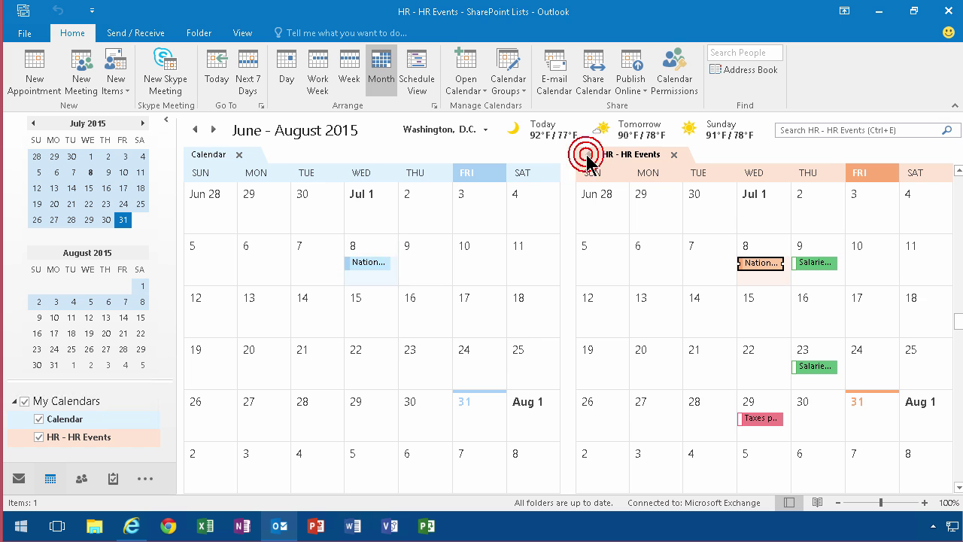
pyautogui.click(317, 68)
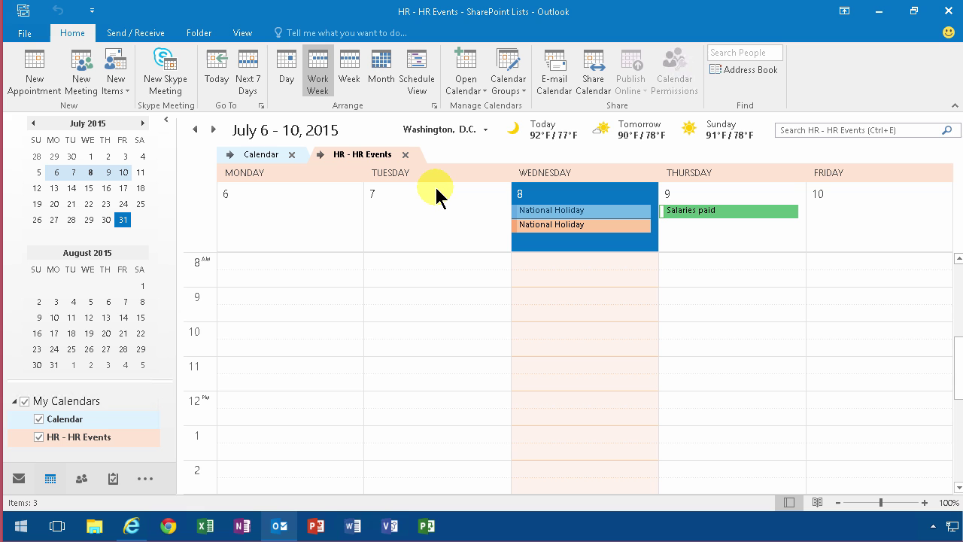